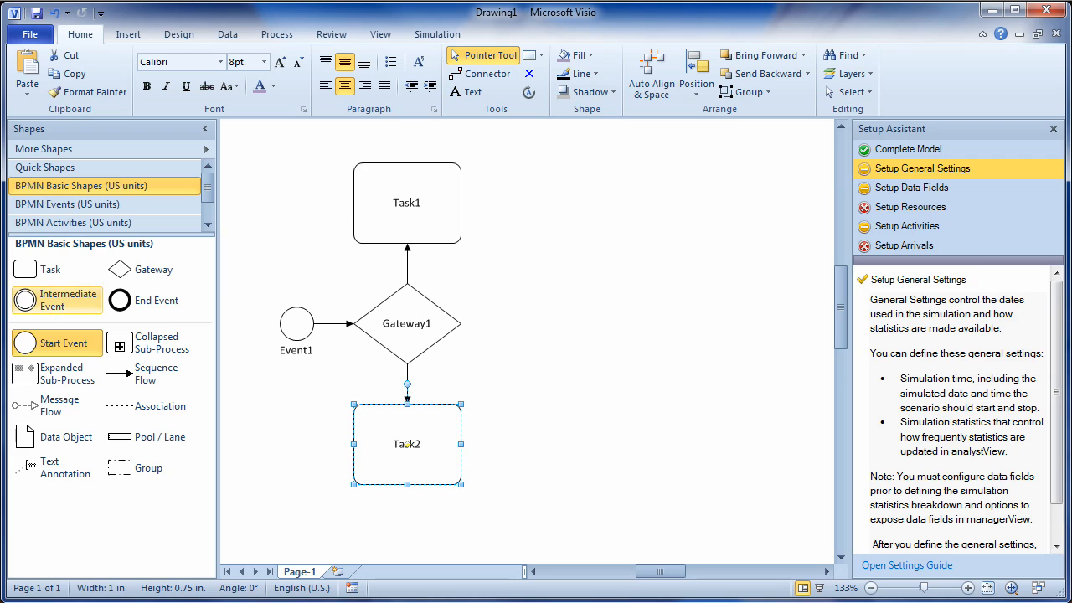
- Place an end event right of Task2, connect Task1 to it, and tidy the task positions
drag(120, 300, 474, 444)
drag(518, 471, 622, 467)
drag(472, 203, 621, 423)
drag(408, 203, 424, 212)
drag(407, 444, 430, 434)
key(Escape)
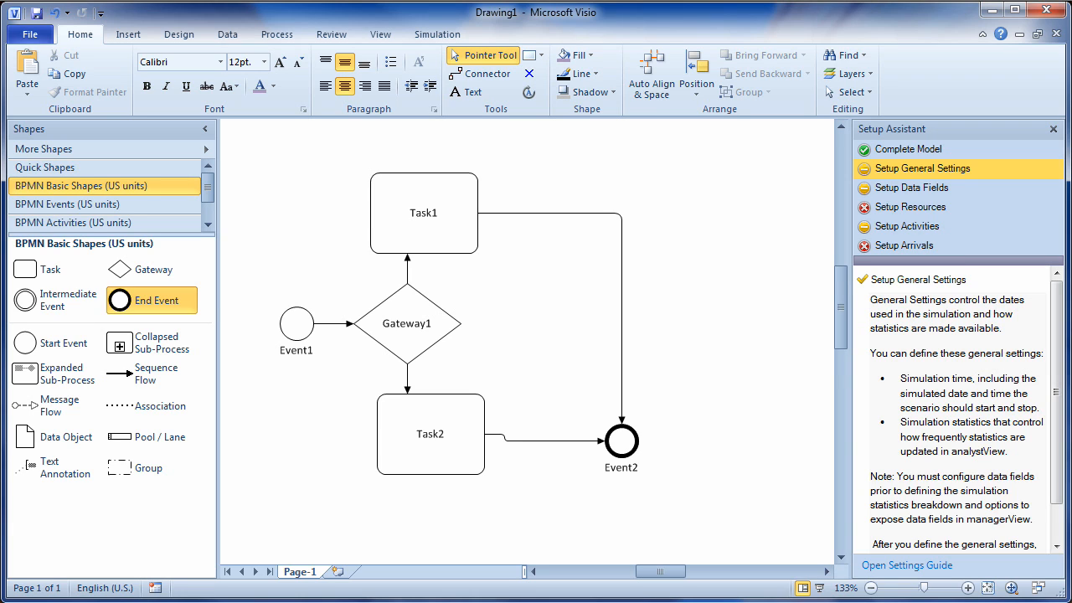
- Drop in another task, then delete the extra Task3 and Task4
drag(25, 268, 622, 334)
drag(741, 405, 529, 144)
key(Delete)
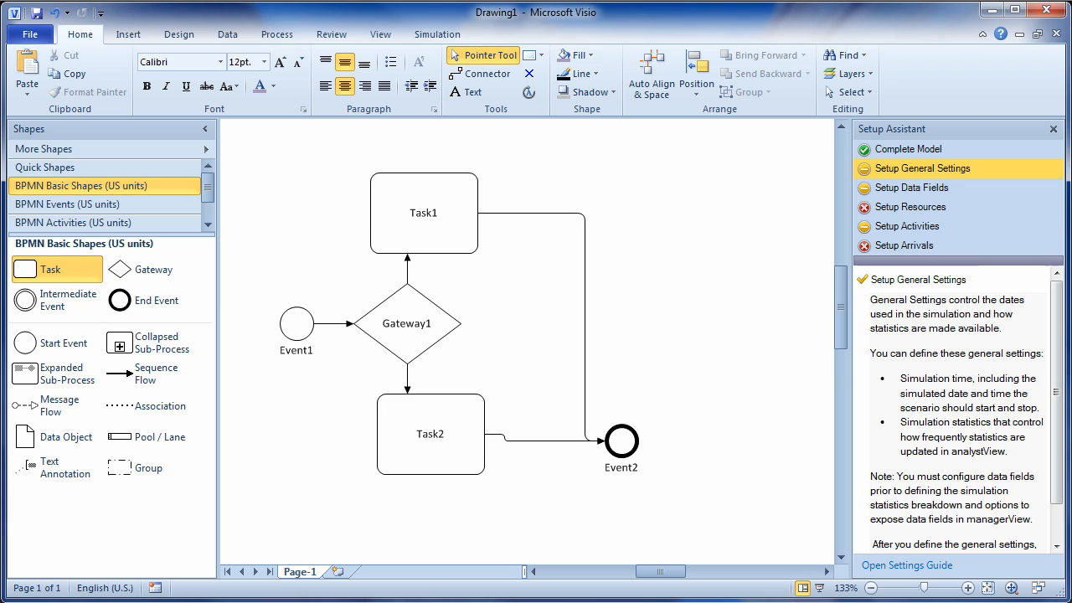
- Auto-align and space the shapes and lay the flowchart out top to bottom
click(652, 82)
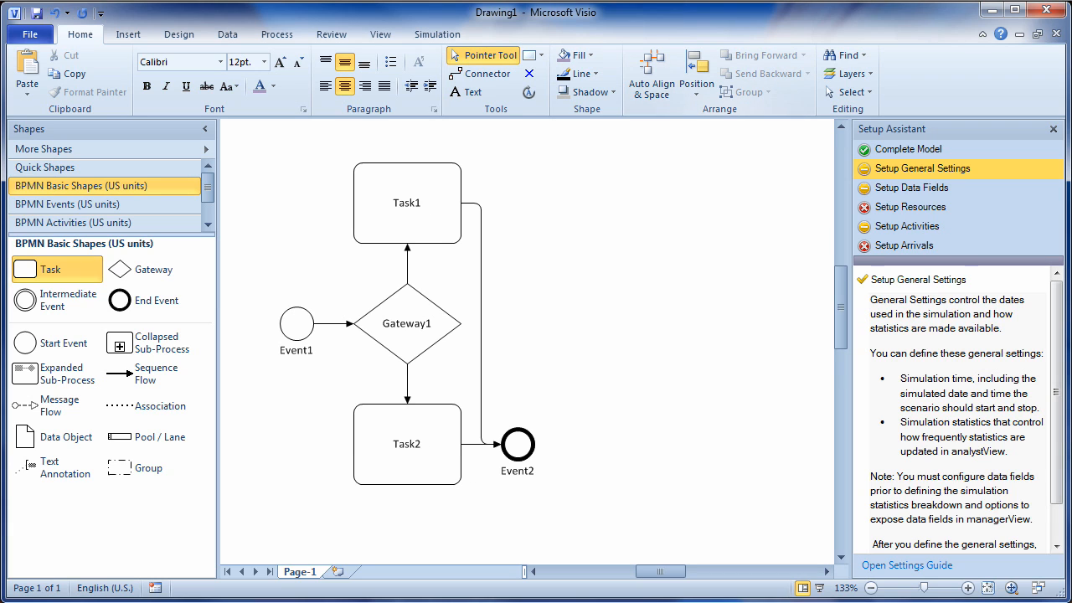
click(178, 34)
click(963, 76)
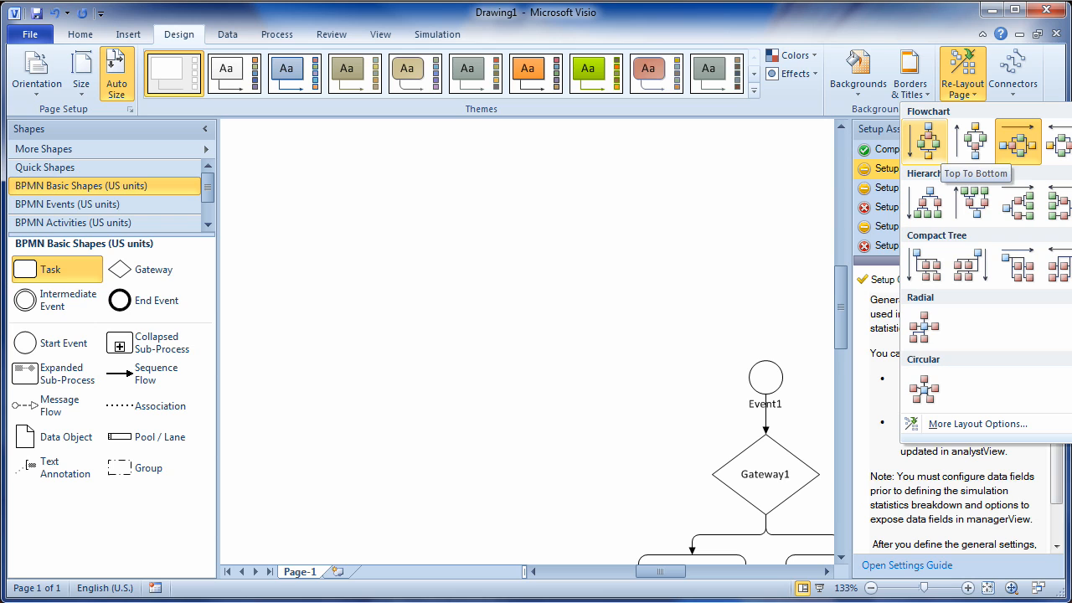
key(Escape)
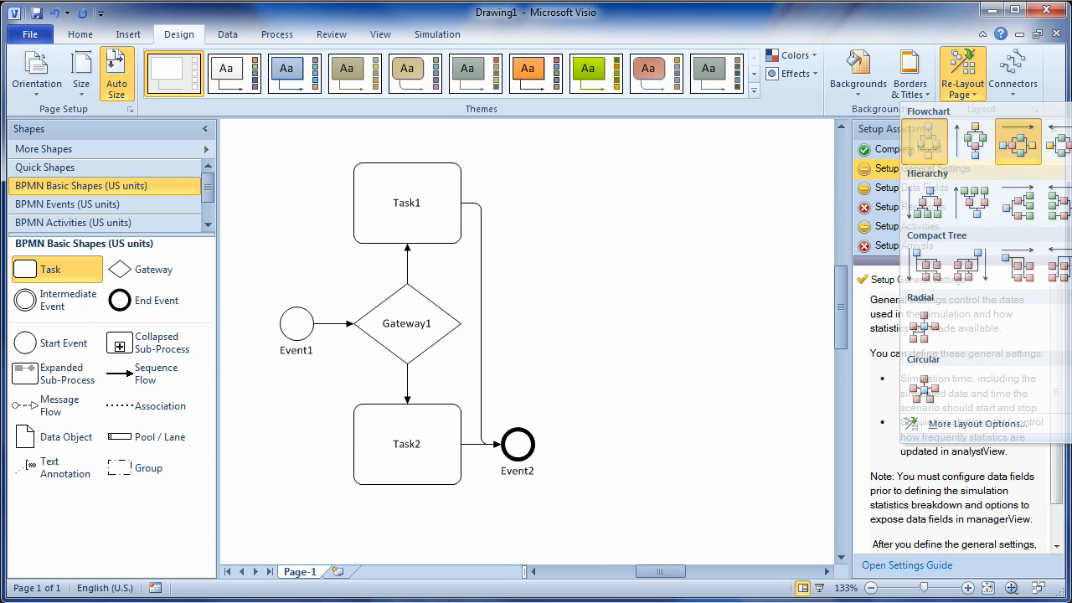
middle_click(618, 195)
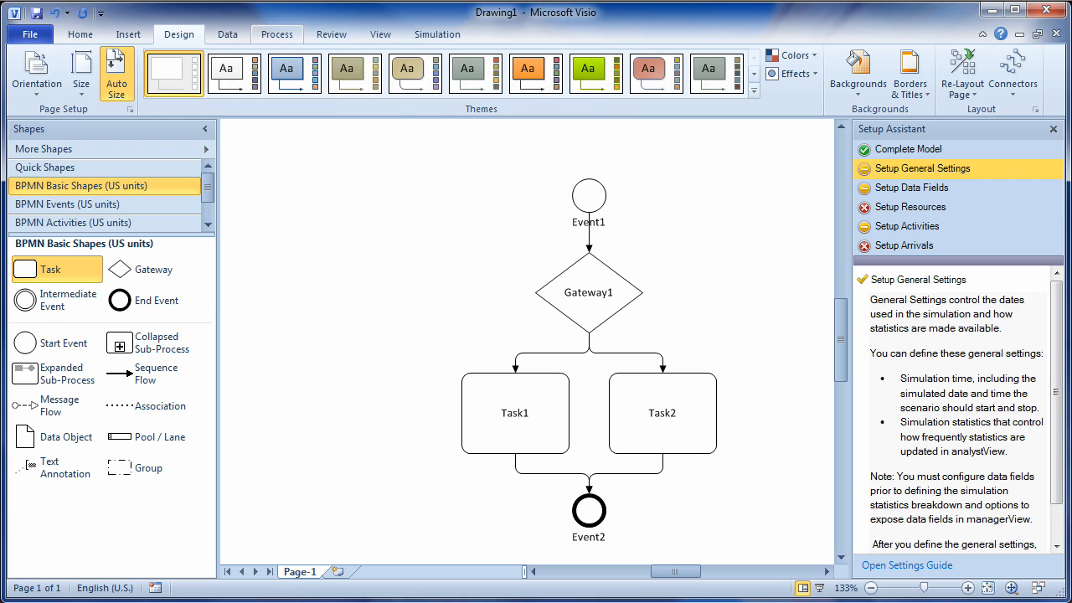
click(276, 34)
click(175, 89)
- Enable the analystView Simulation rule set and run Check Diagram, which reports no issues
mouse_move(213, 134)
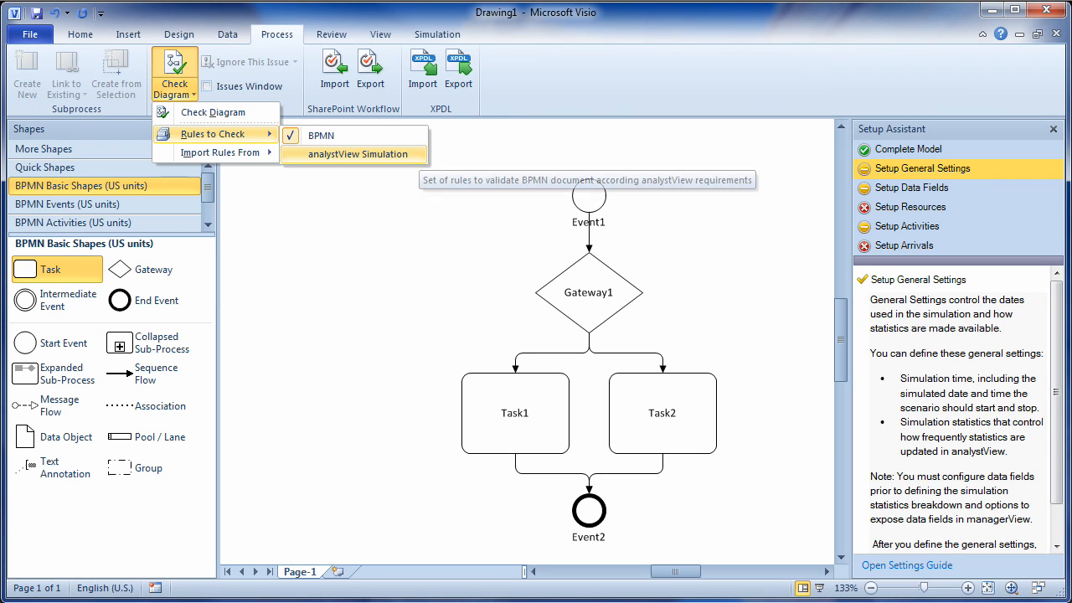
click(358, 153)
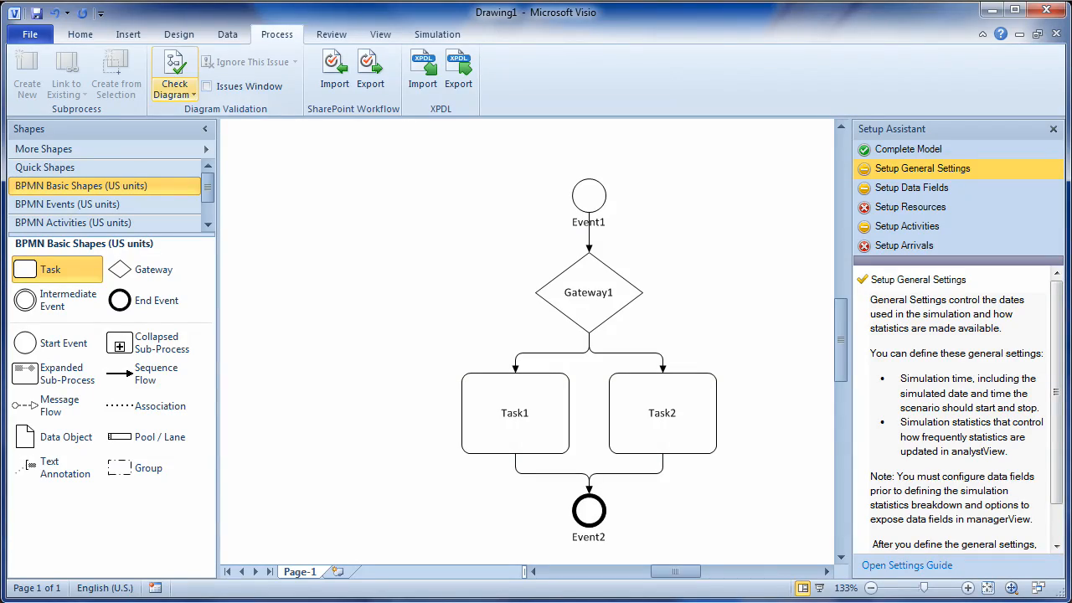
click(174, 89)
click(335, 151)
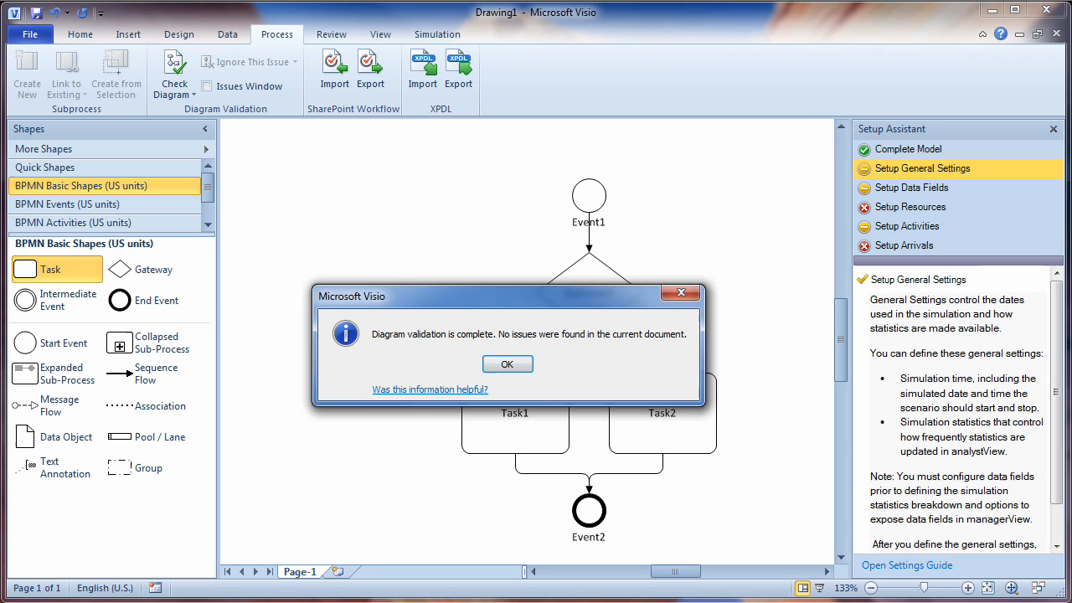
key(Return)
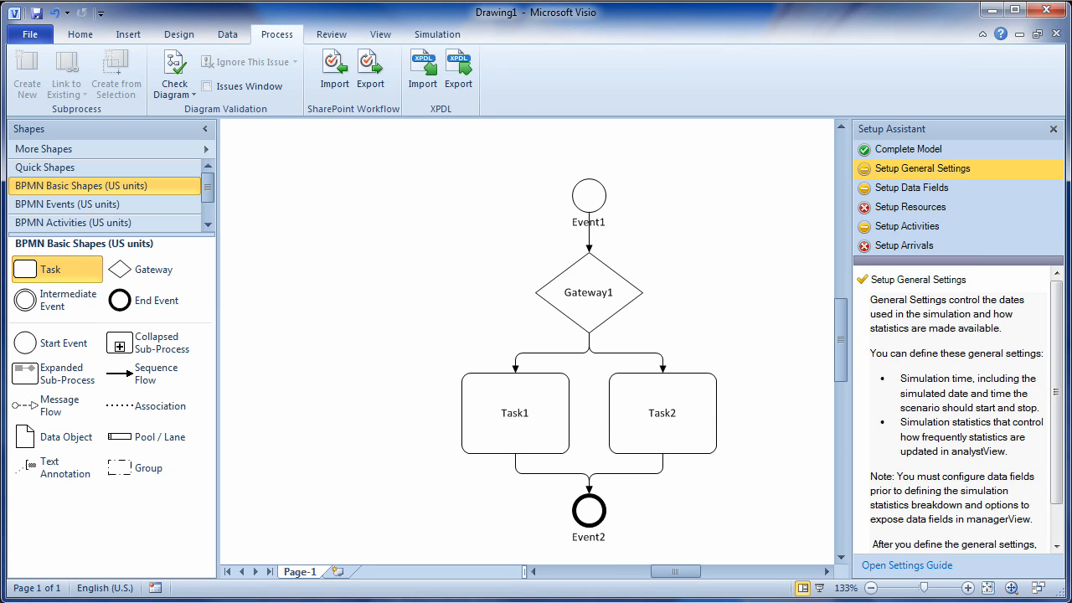
click(179, 35)
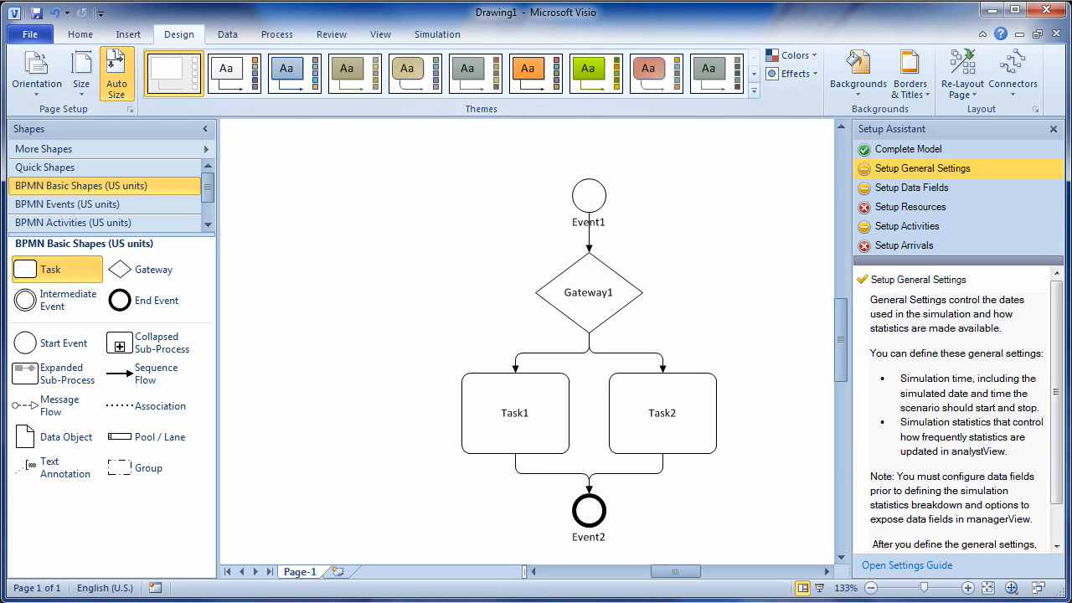
click(30, 35)
- Review the Save & Send options for saving to SharePoint as a web drawing
click(55, 286)
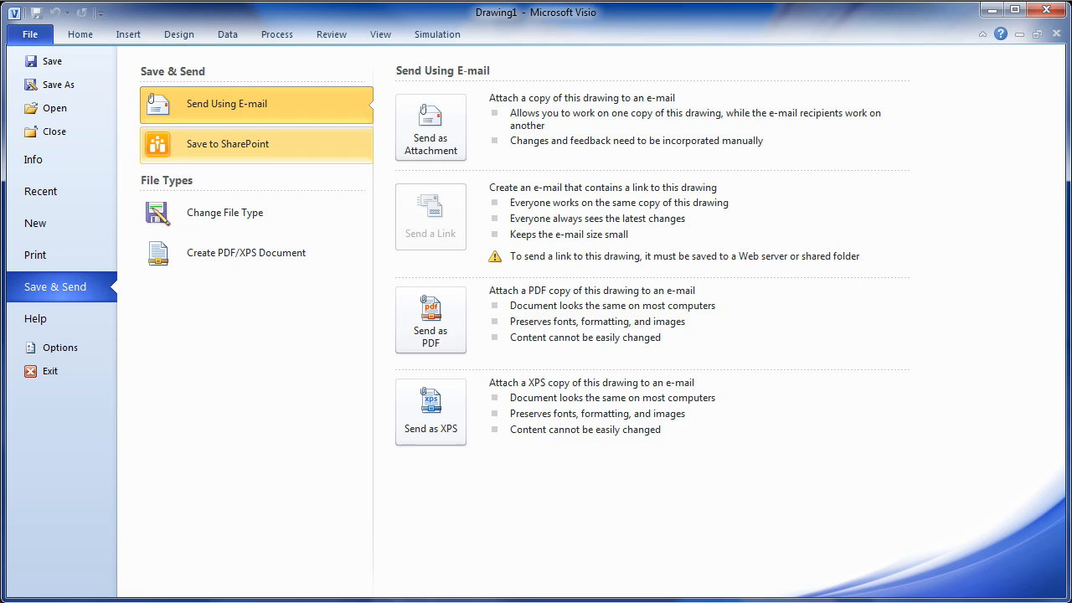
click(227, 143)
click(734, 405)
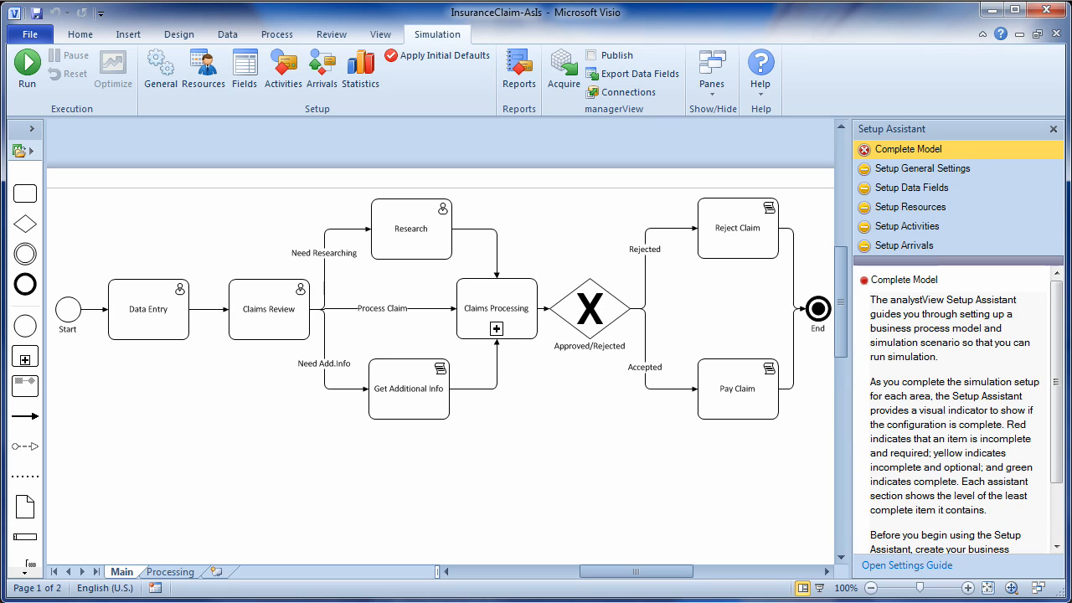
- Run Validate Model from the Setup Assistant on the claims process
scroll(962, 410, down, 2)
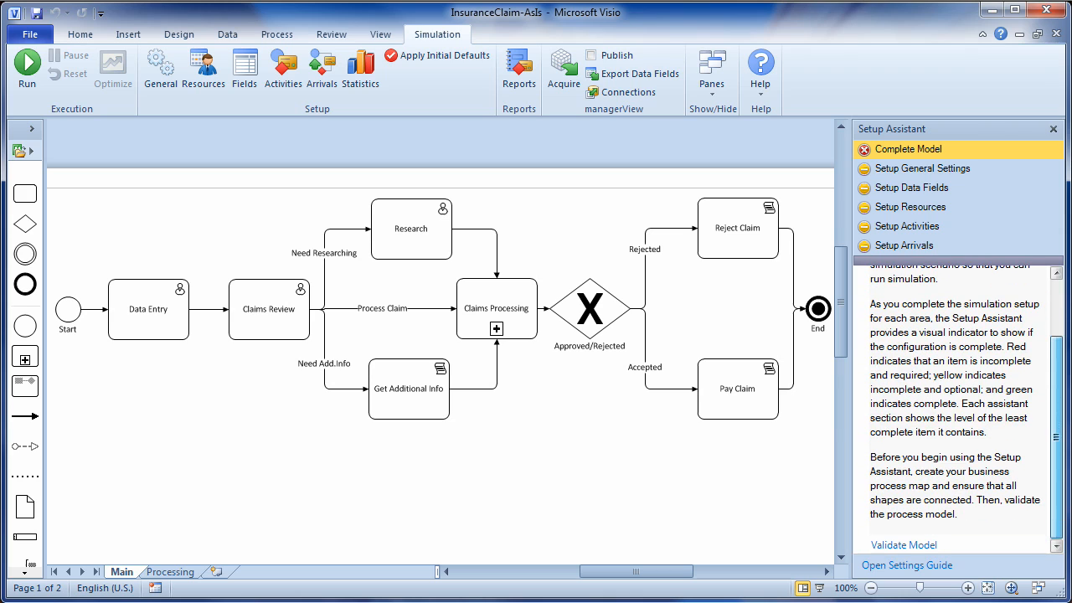
click(904, 545)
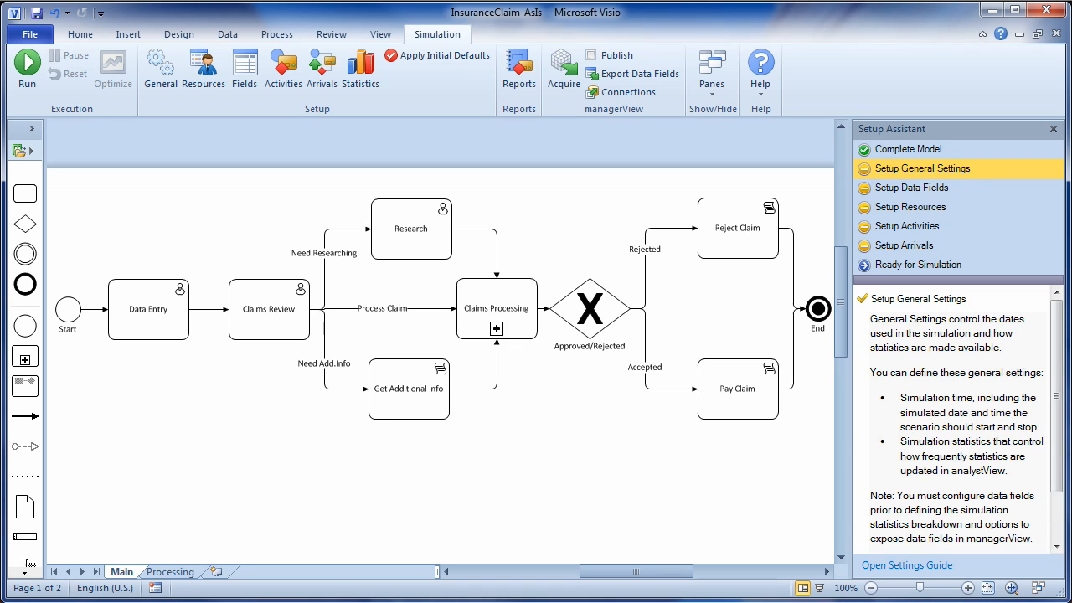
- Review roles, participants and the LunchBreak and WorkShift schedules in Simulation Resources, then accept
click(204, 72)
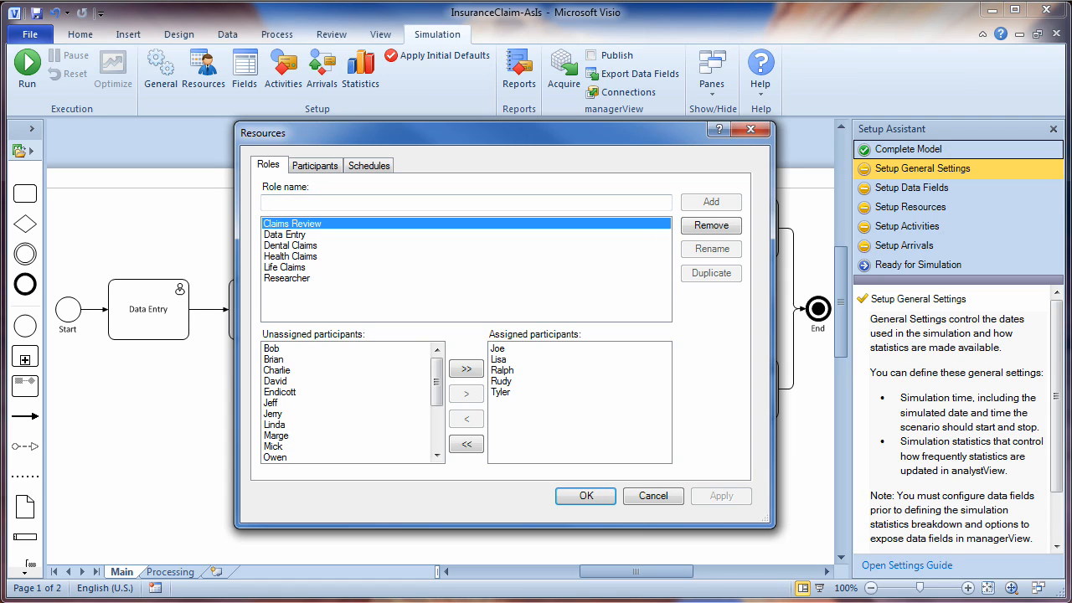
click(315, 166)
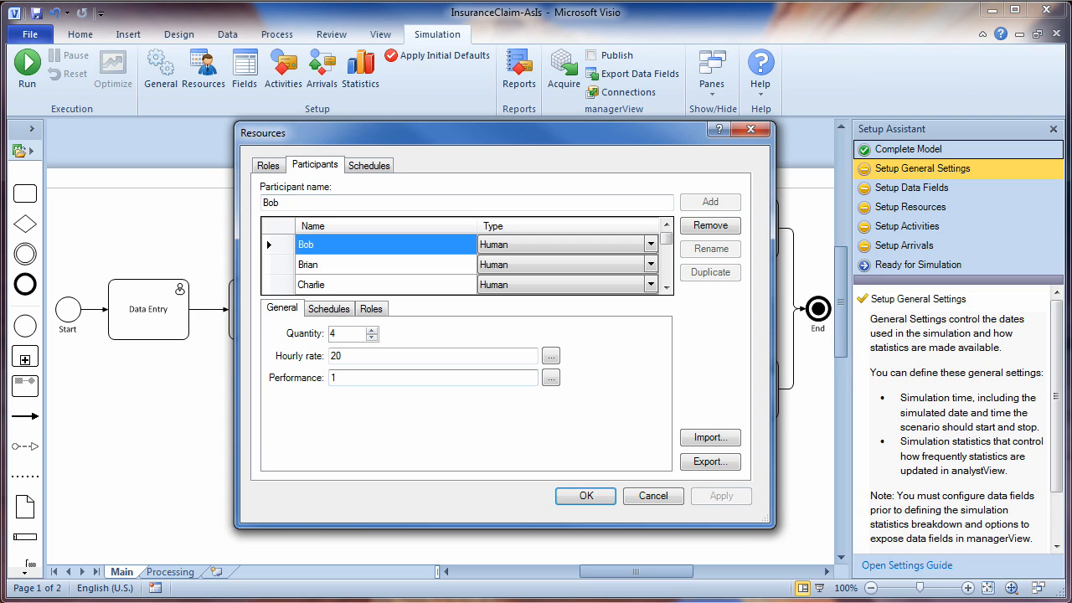
click(329, 310)
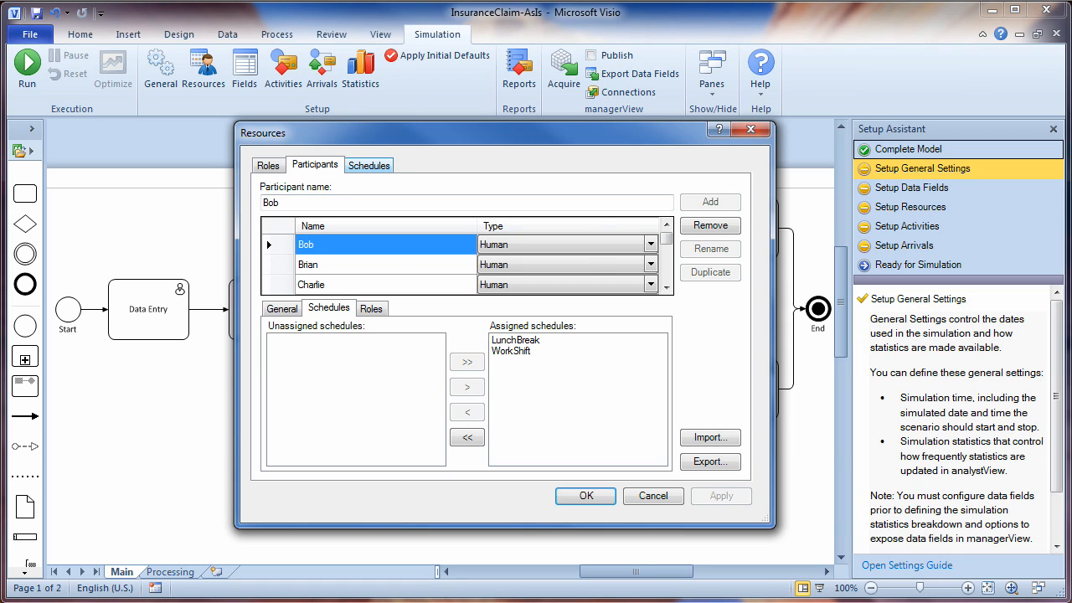
click(368, 165)
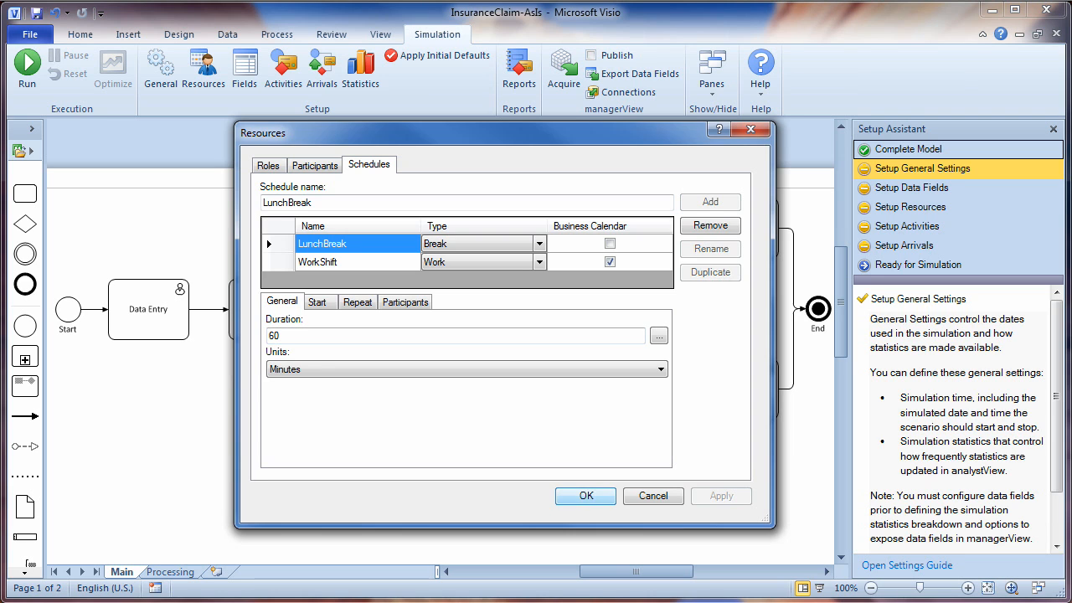
click(586, 496)
click(148, 309)
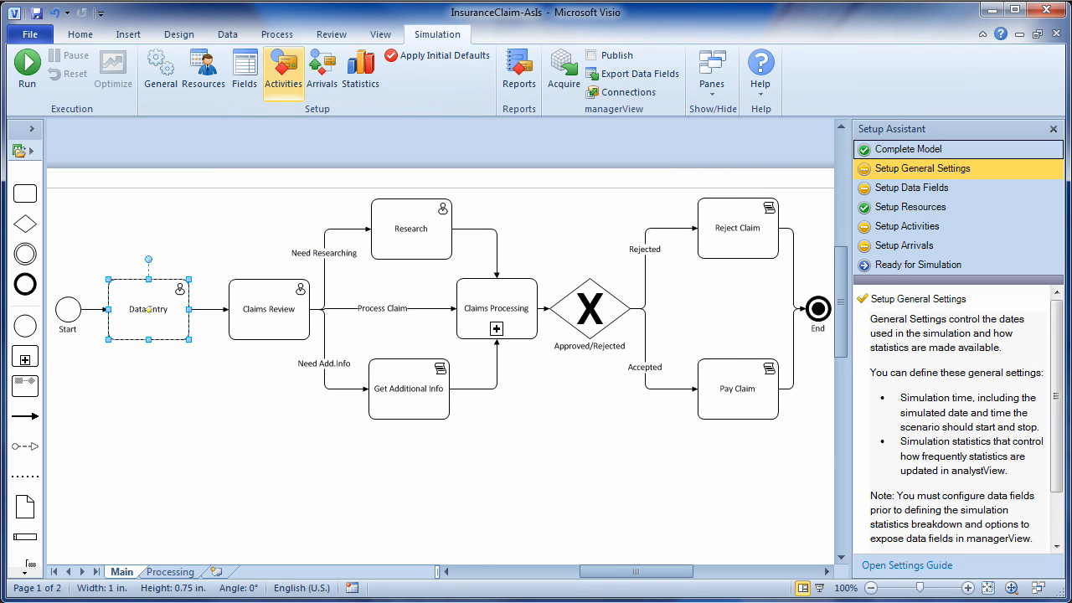
- Confirm Data Entry's uniform(4,8) minute duration and Data Entry performer role, then accept
click(283, 71)
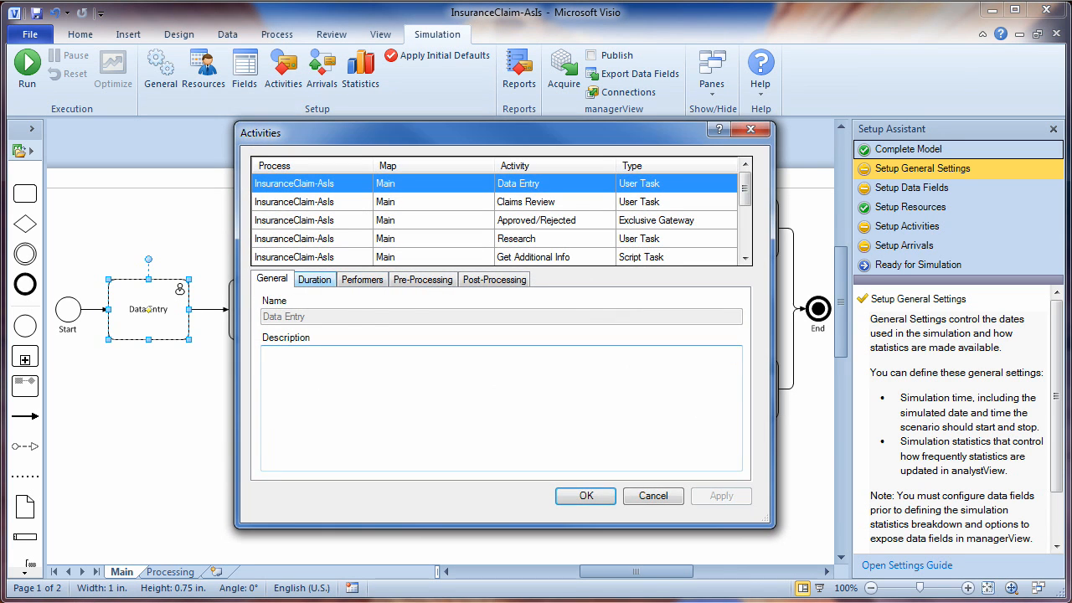
click(315, 279)
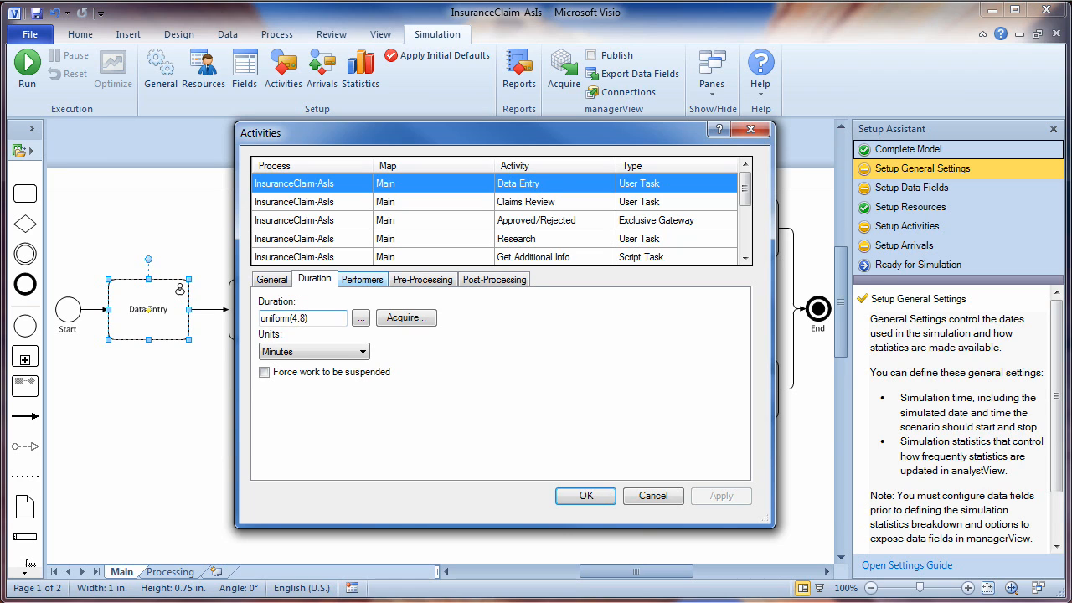
click(362, 279)
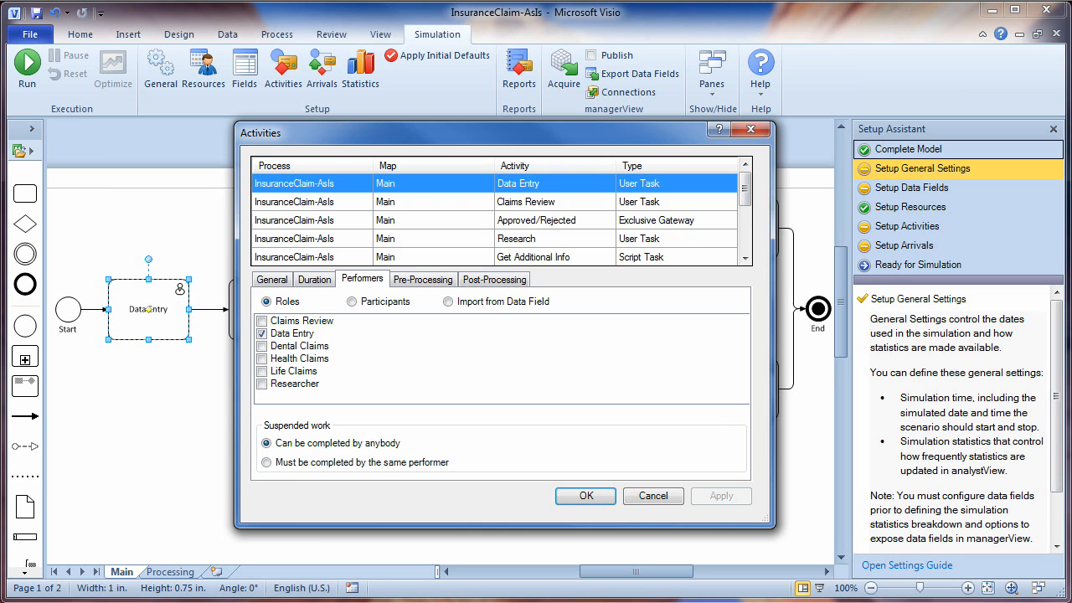
click(586, 496)
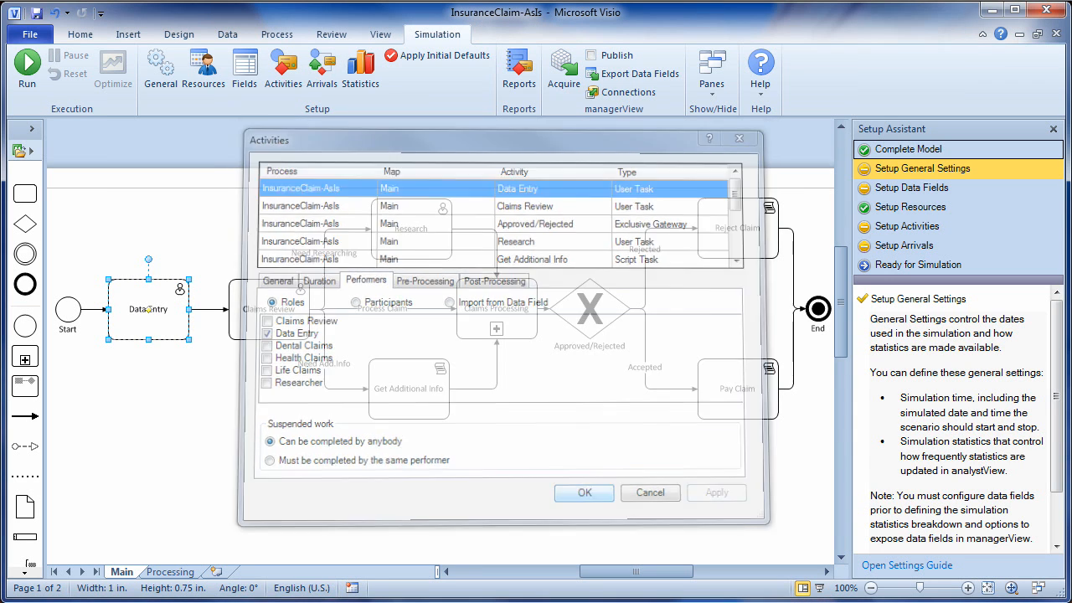
click(322, 73)
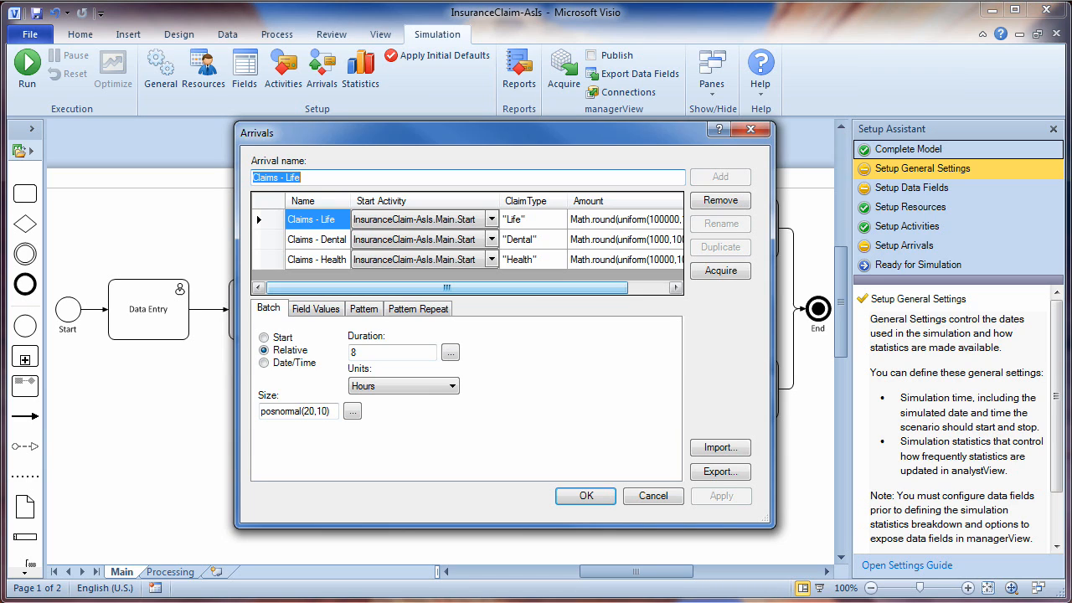
drag(447, 288, 488, 288)
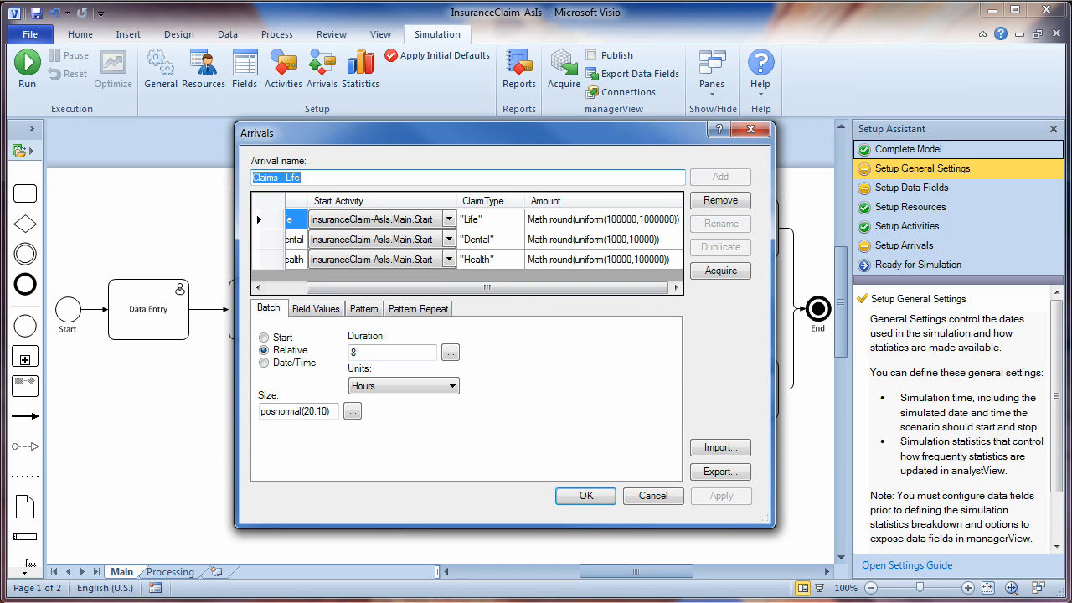
drag(261, 411, 330, 412)
click(654, 496)
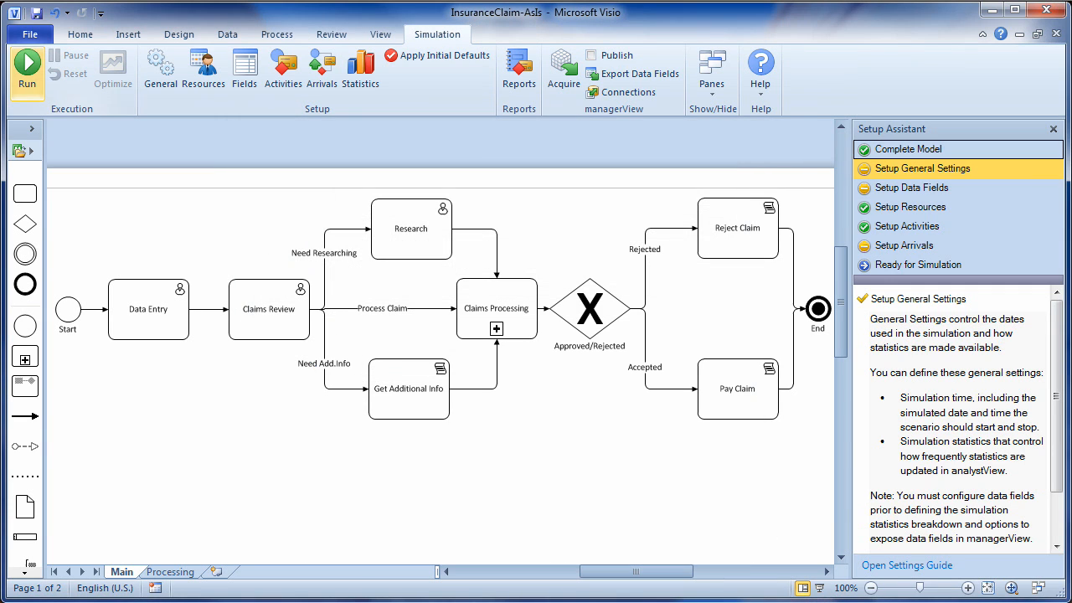
- Run the simulation to 12/19/2005: 4414 claims entered, 3028 paid, 76.4% completion
click(27, 73)
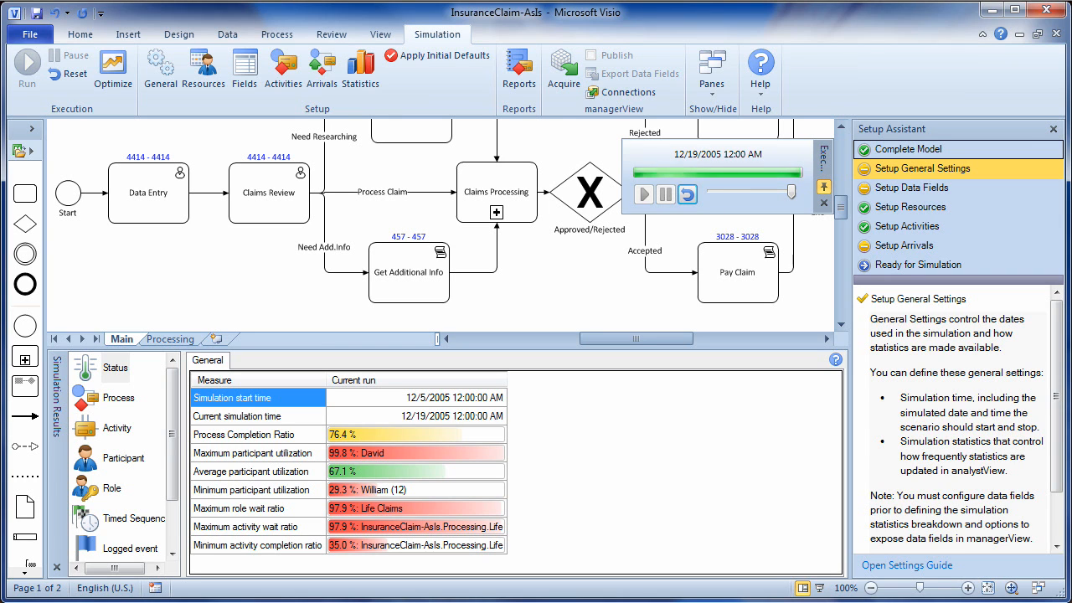
- Launch a Custom Optimization scoped to the Research SLA
click(112, 71)
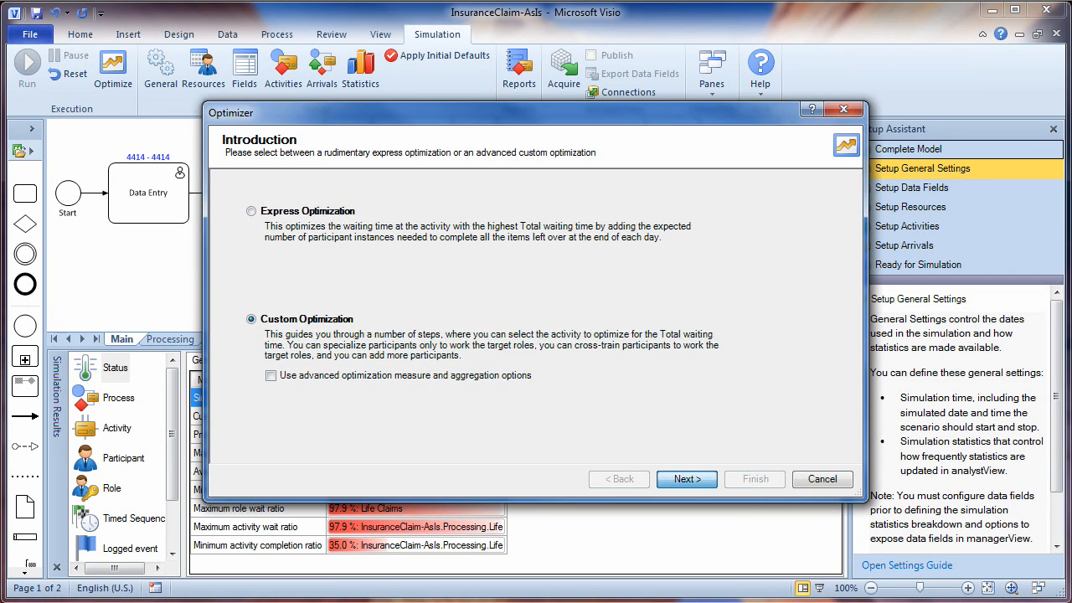
click(687, 478)
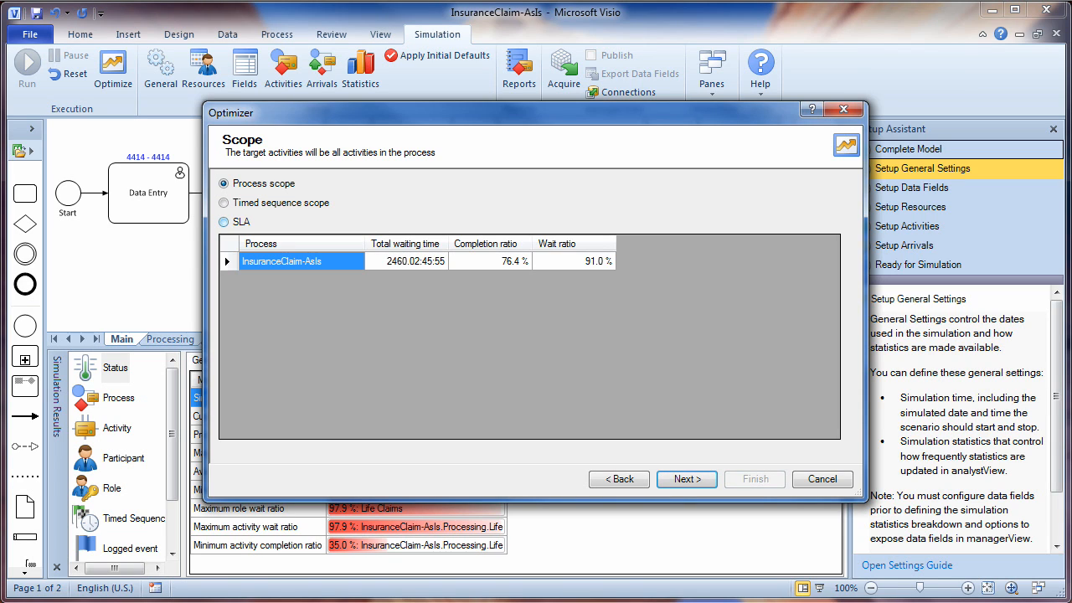
click(223, 222)
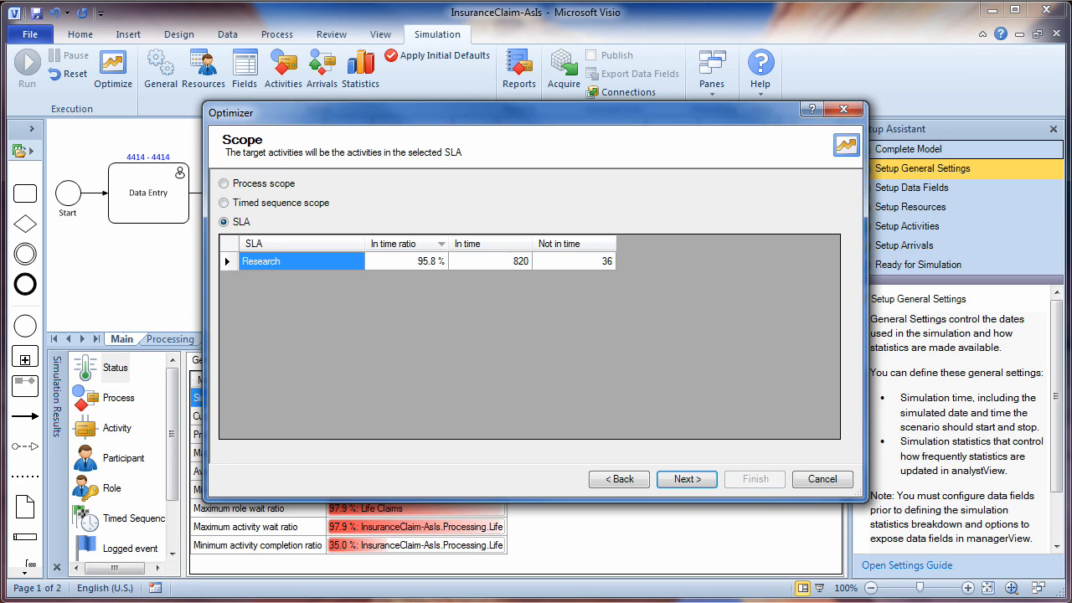
click(687, 480)
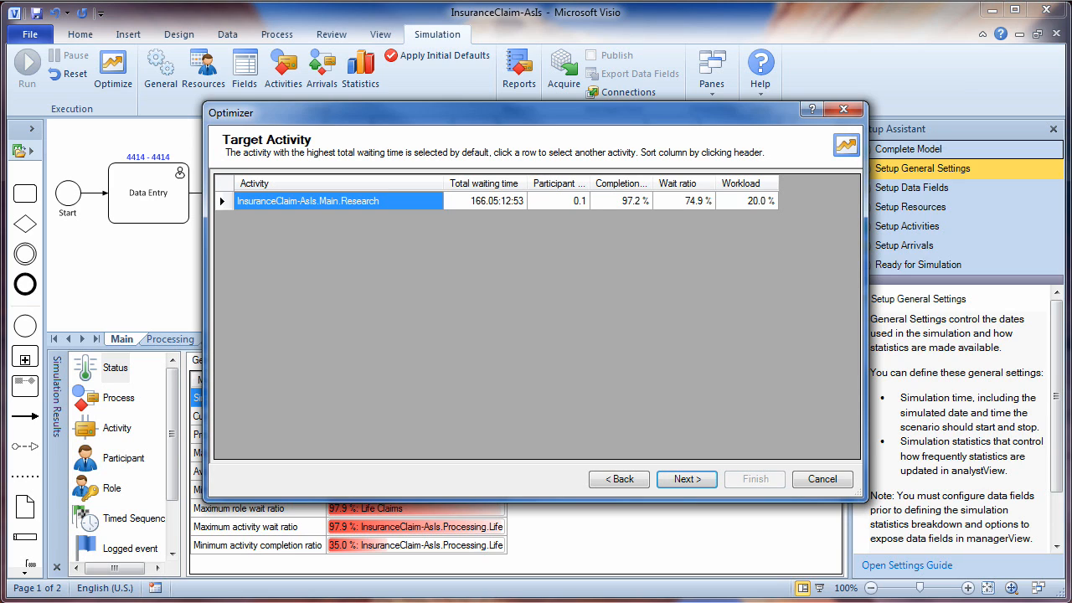
- Target the Research activity, cross-train participant (12) as Researcher, and apply the optimization
click(684, 201)
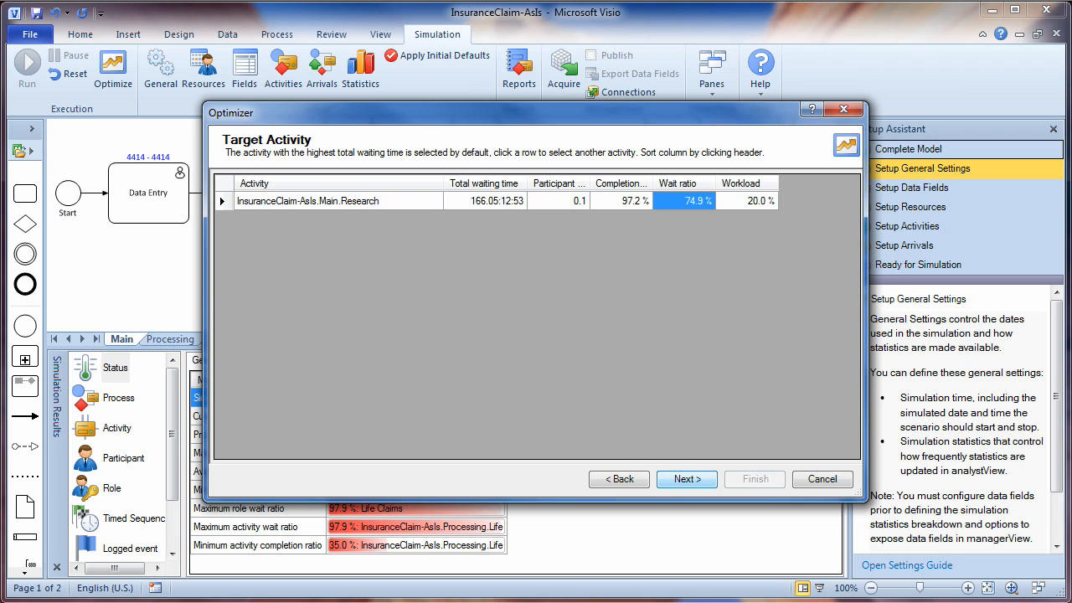
click(687, 479)
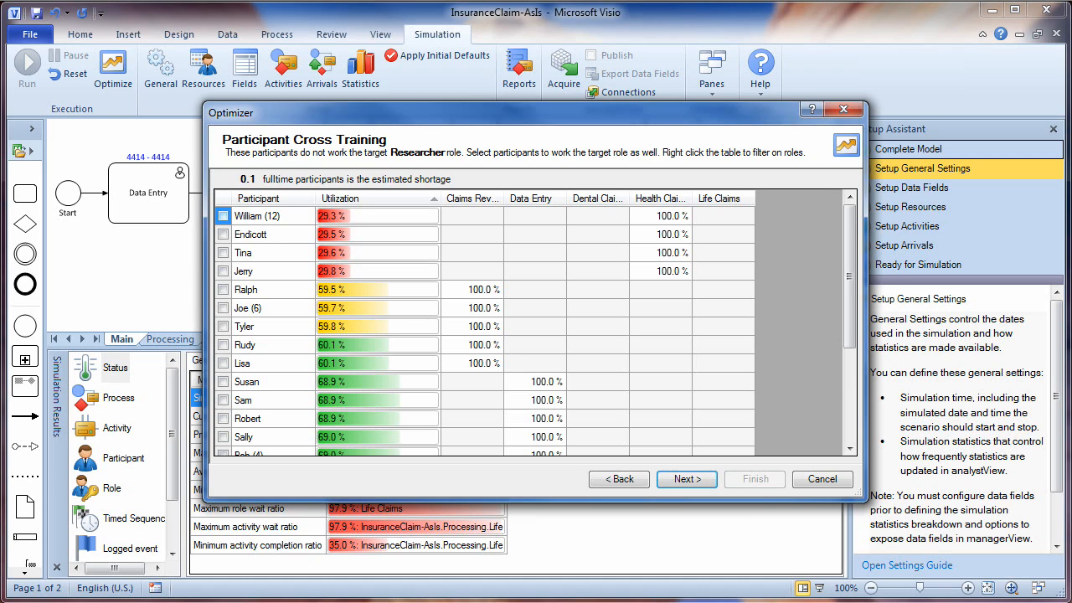
click(223, 216)
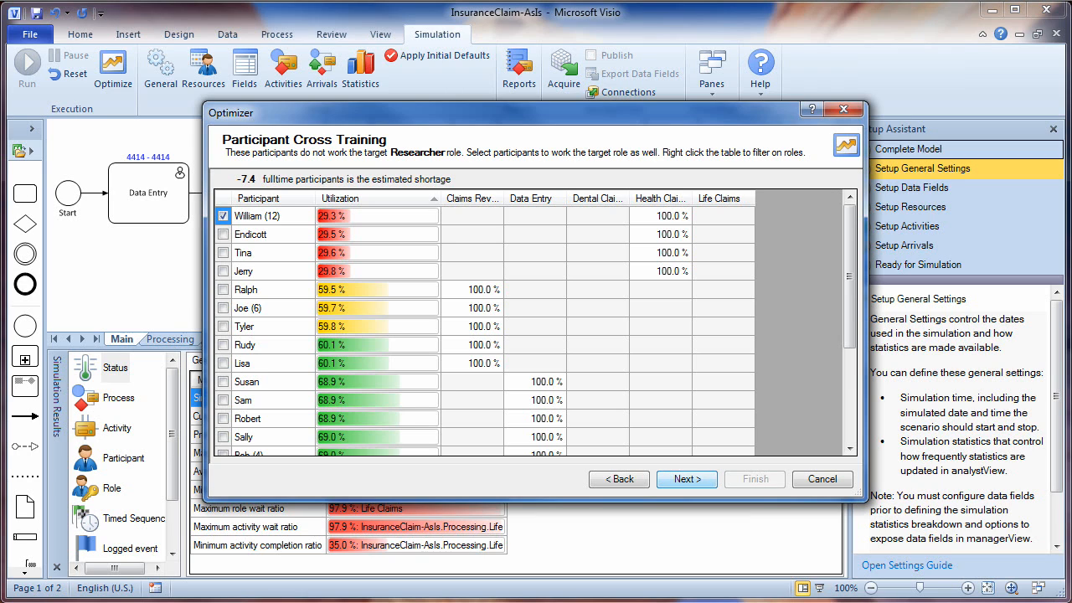
click(687, 478)
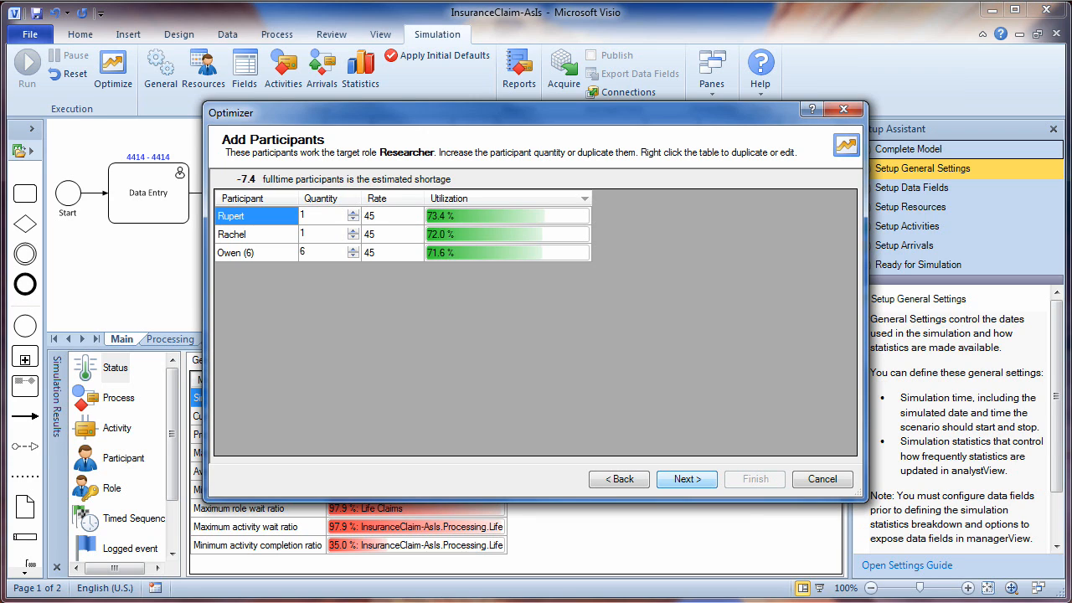
click(687, 479)
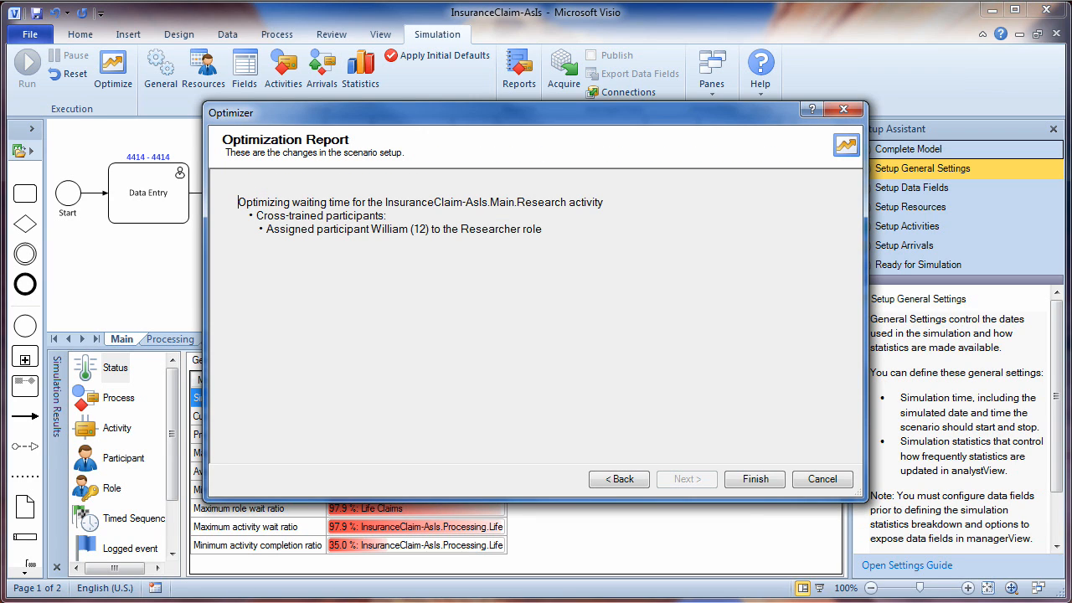
click(755, 479)
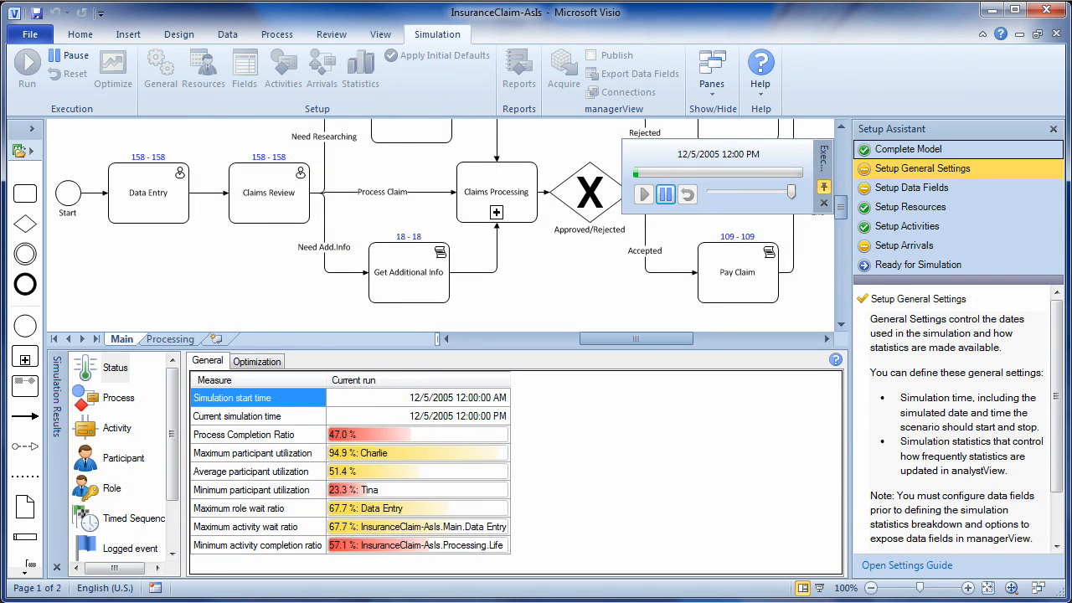
- Check optimized Research waiting times against the previous run, then view SLA counts: 771 in time, 30 late
click(257, 362)
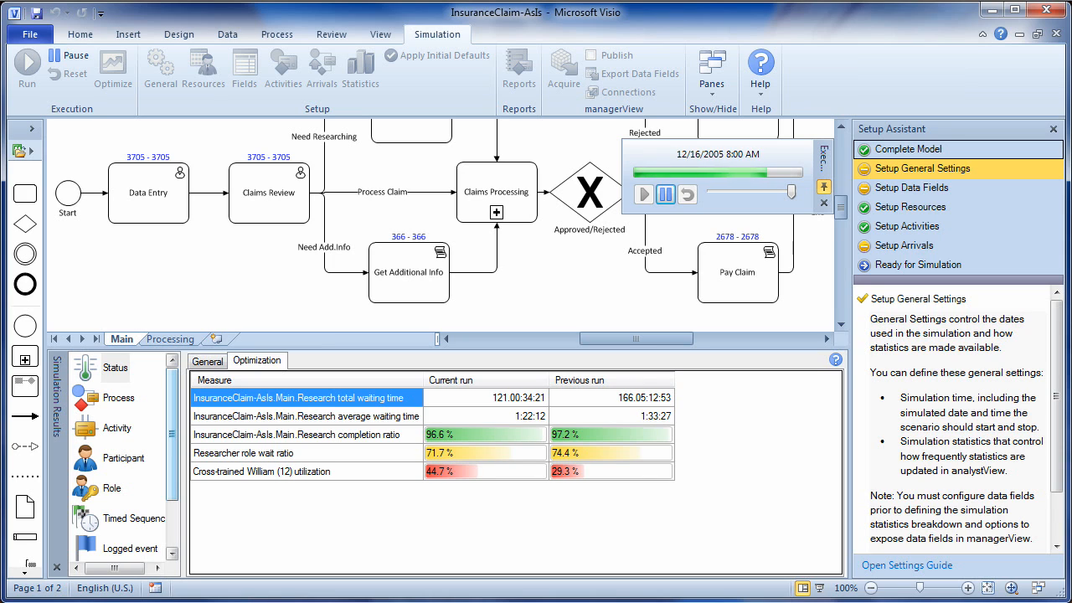
scroll(121, 461, down, 2)
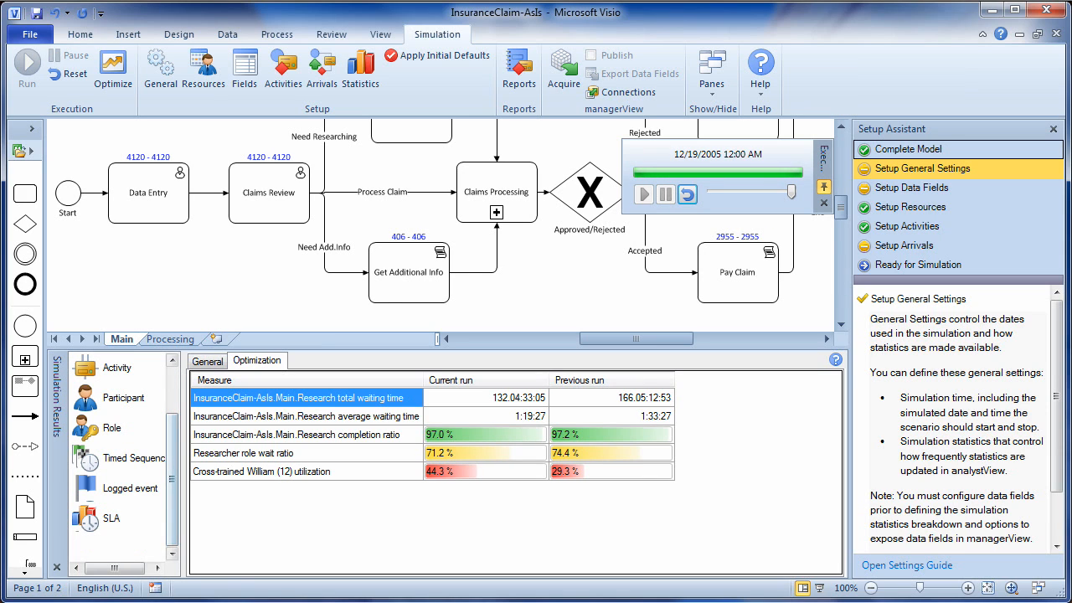
click(110, 519)
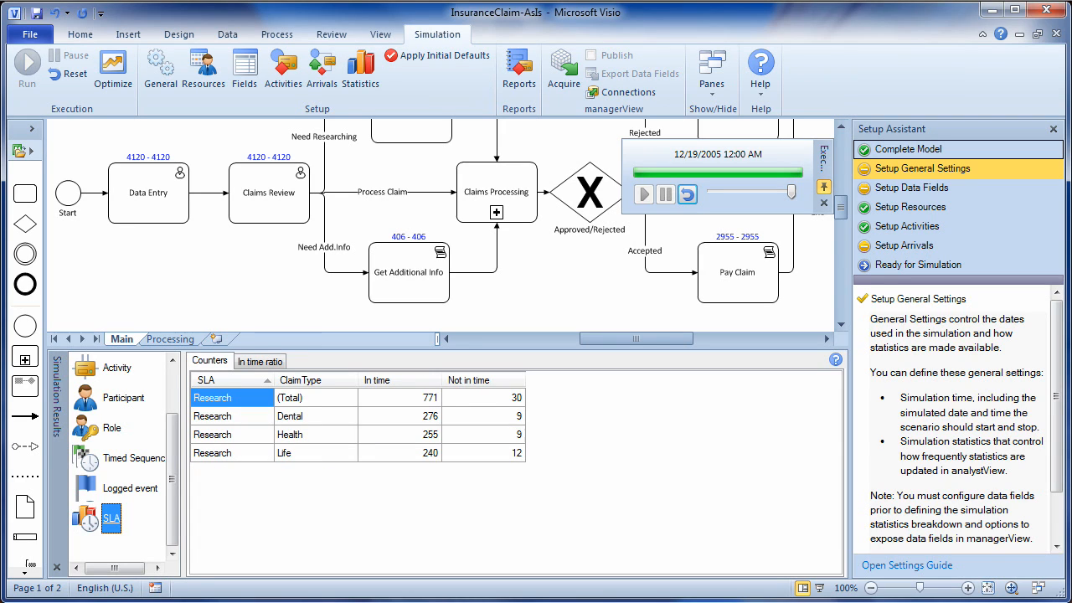